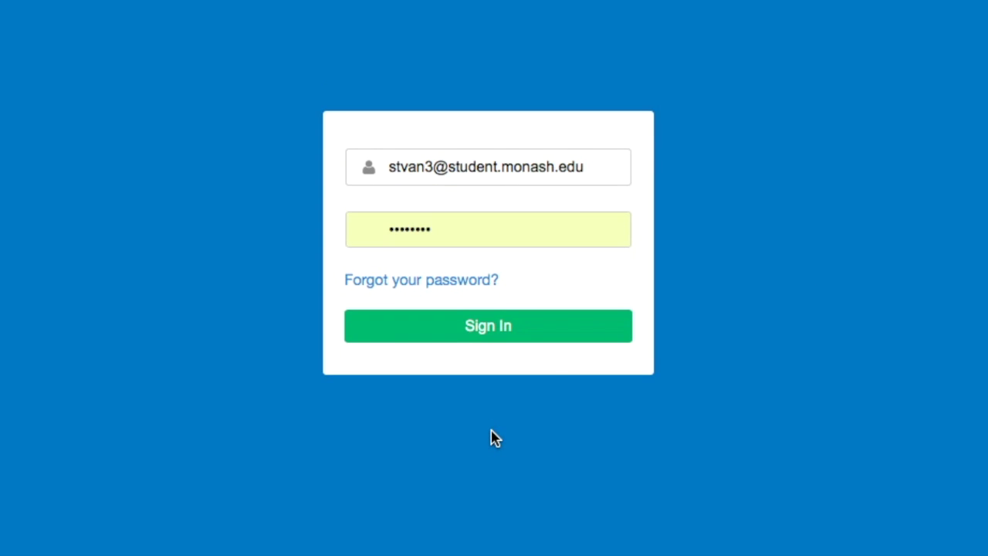
# Sign in to Qualtrics with the filled-in credentials and open the UPPS-P (Pilot) project
pyautogui.click(473, 326)
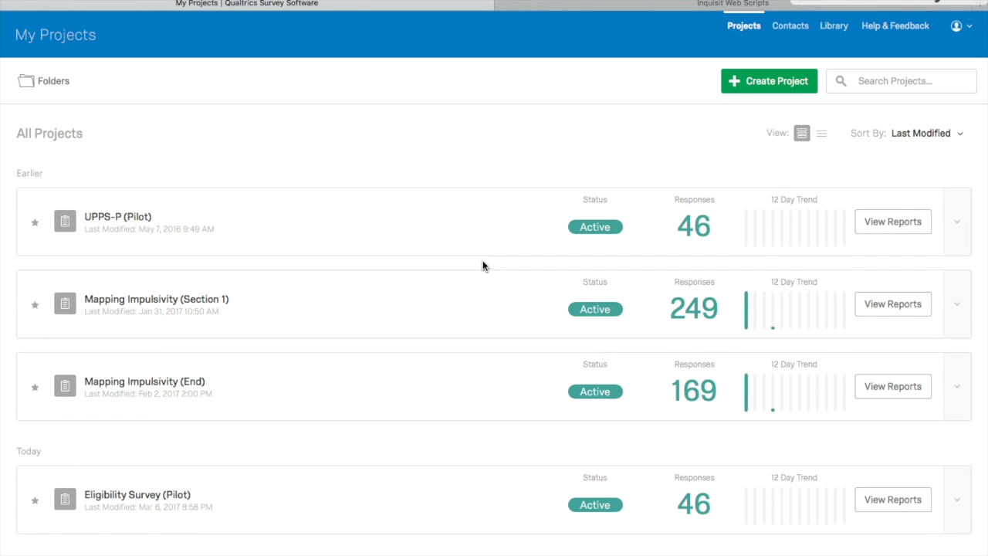
pyautogui.click(141, 221)
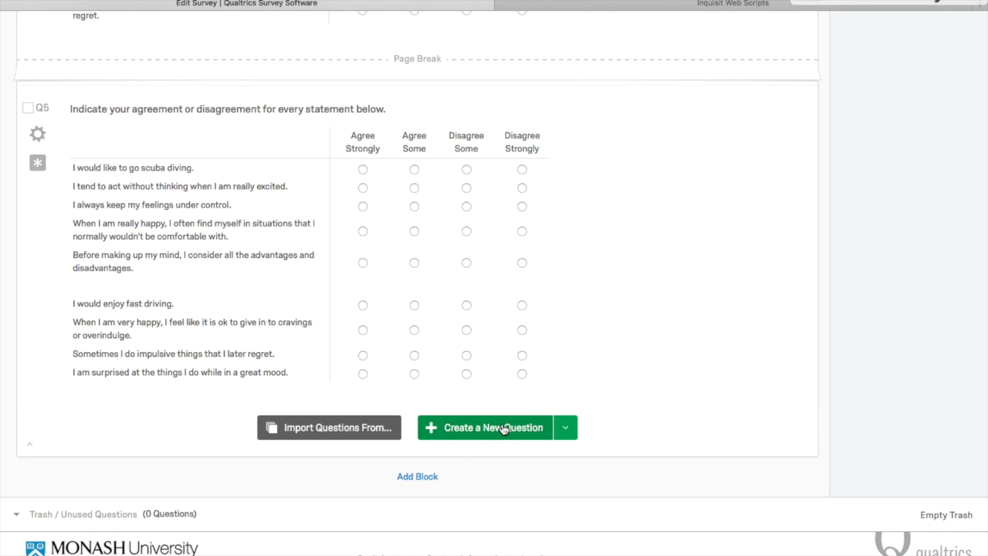
# Add a Descriptive Text question at the end of the survey and open its text in the Rich Content Editor
pyautogui.click(503, 428)
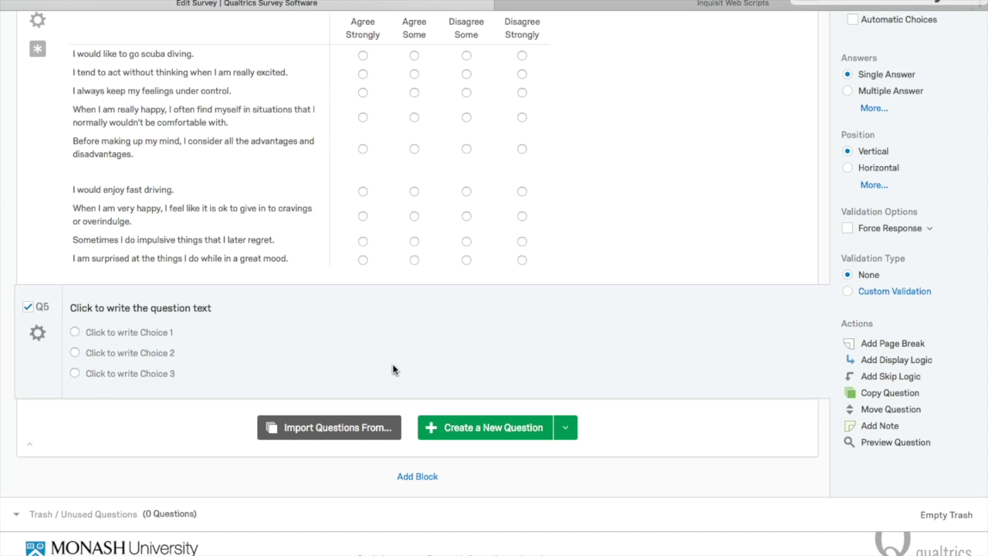
pyautogui.scroll(3, 860, 260)
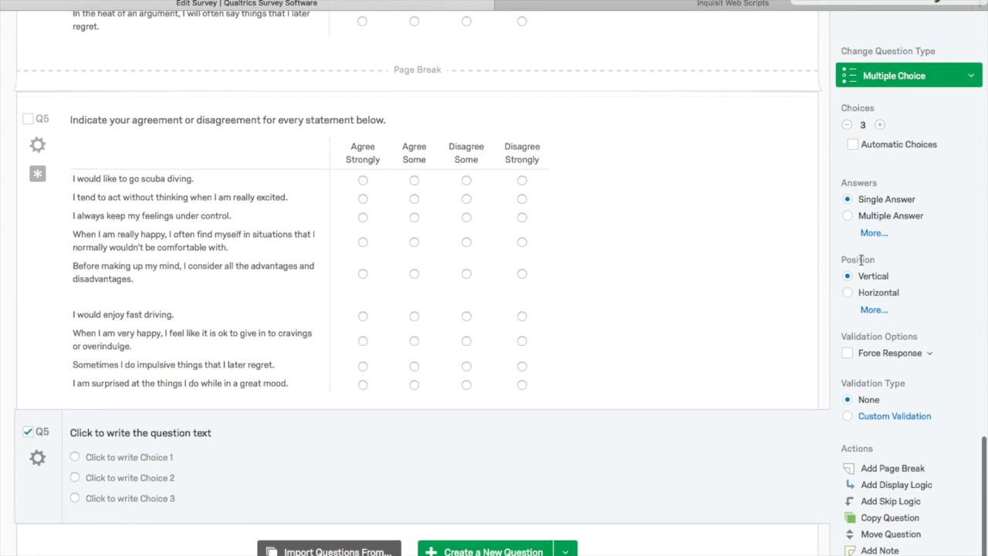
pyautogui.scroll(1, 860, 260)
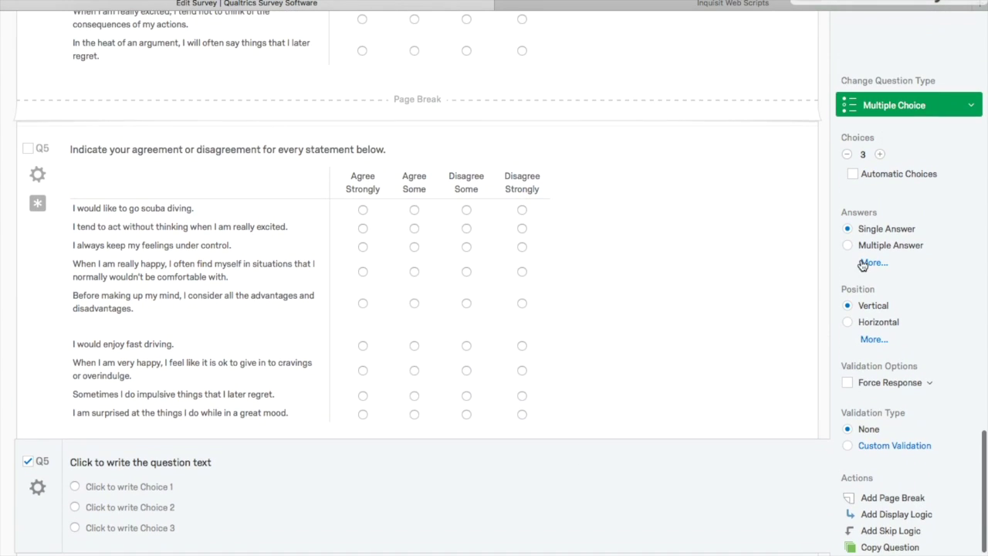
pyautogui.click(961, 110)
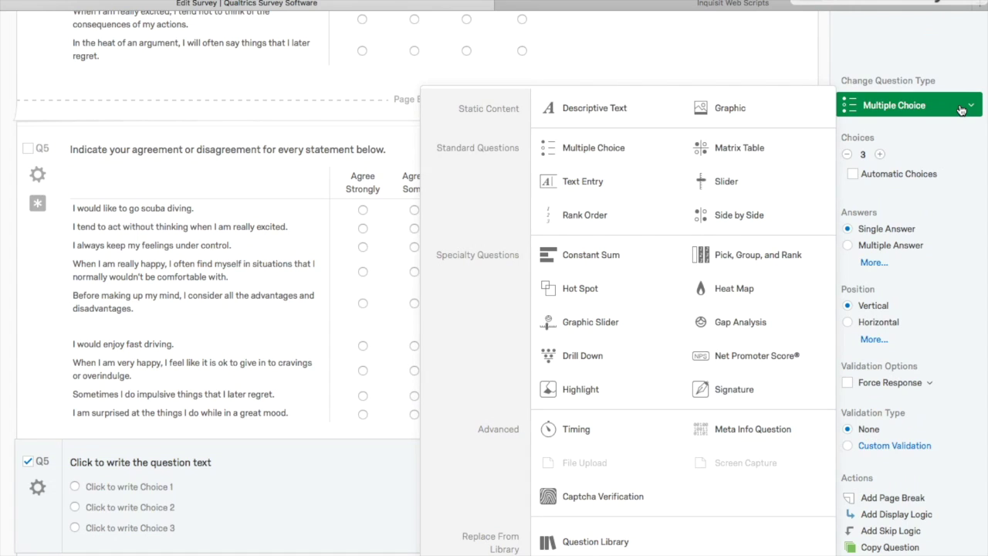
pyautogui.click(597, 110)
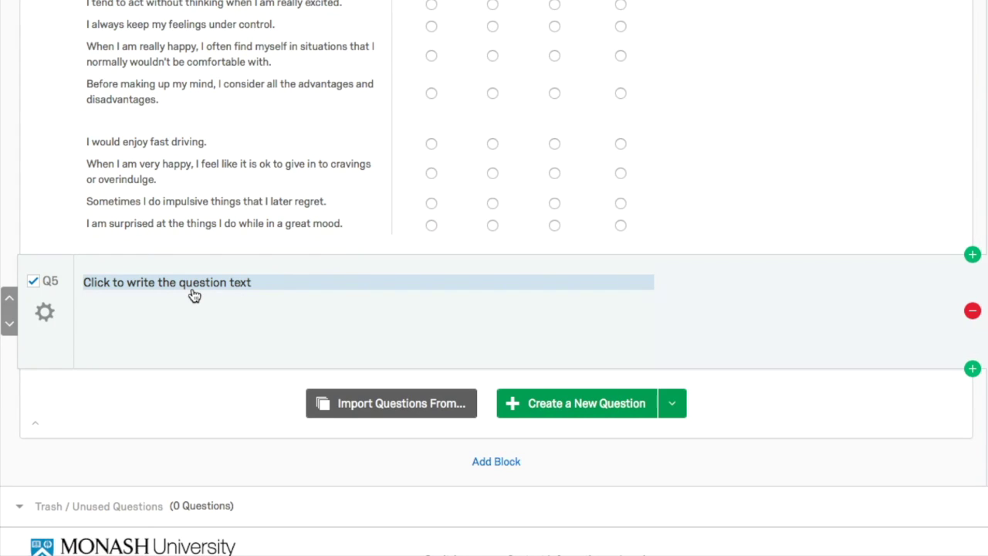
pyautogui.click(239, 286)
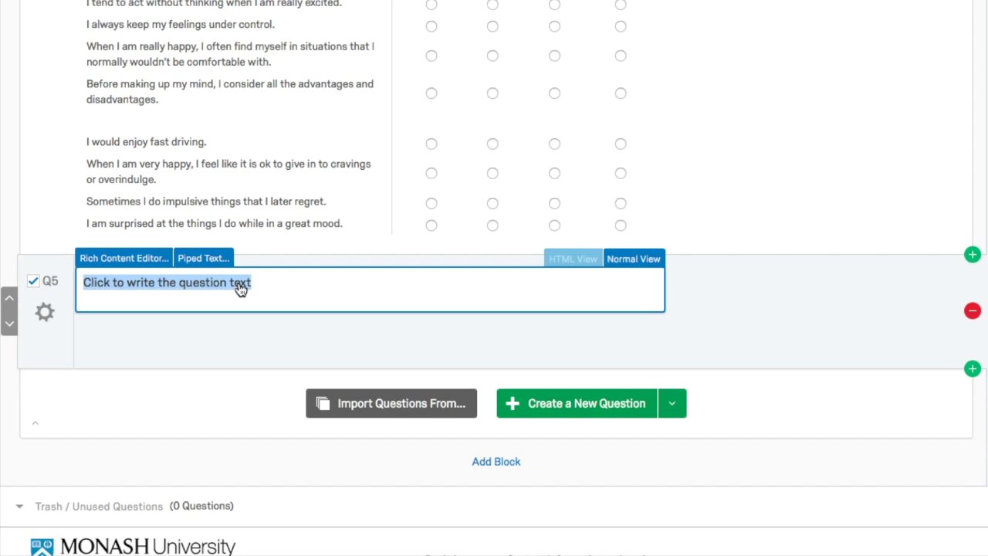
pyautogui.click(117, 259)
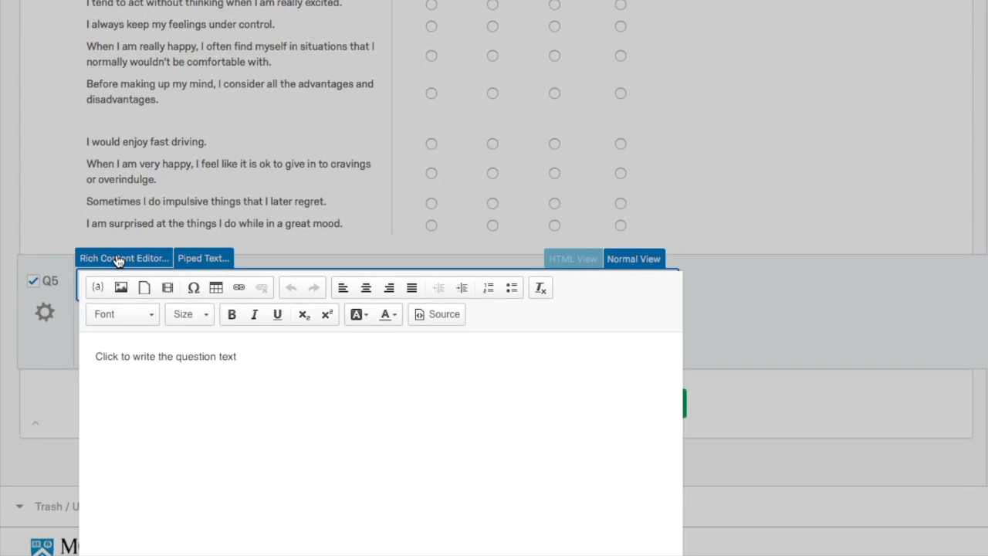
# Replace the placeholder question text with "Link to second stage of study"
pyautogui.moveTo(95, 355); pyautogui.dragTo(377, 353)
pyautogui.write('Link to ')
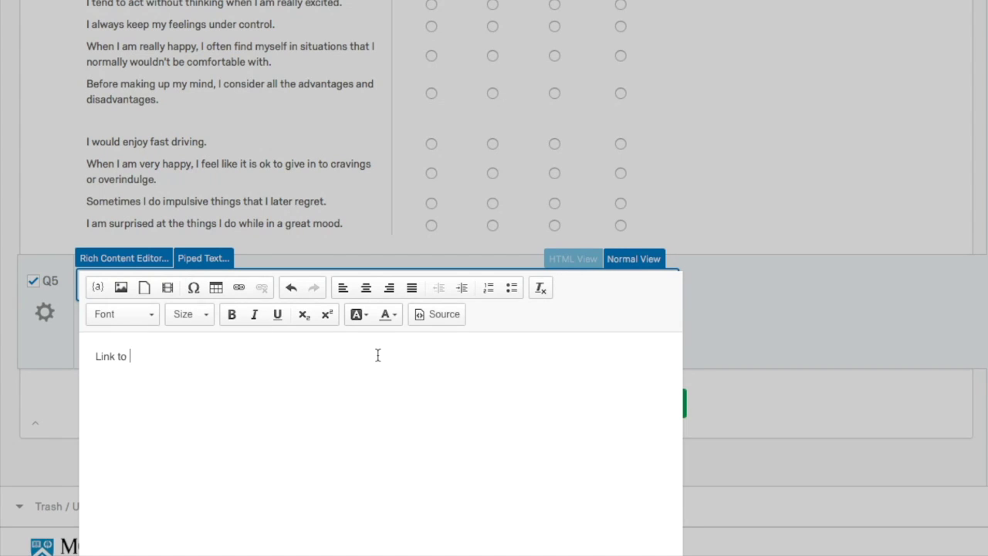
pyautogui.write('second stage of st')
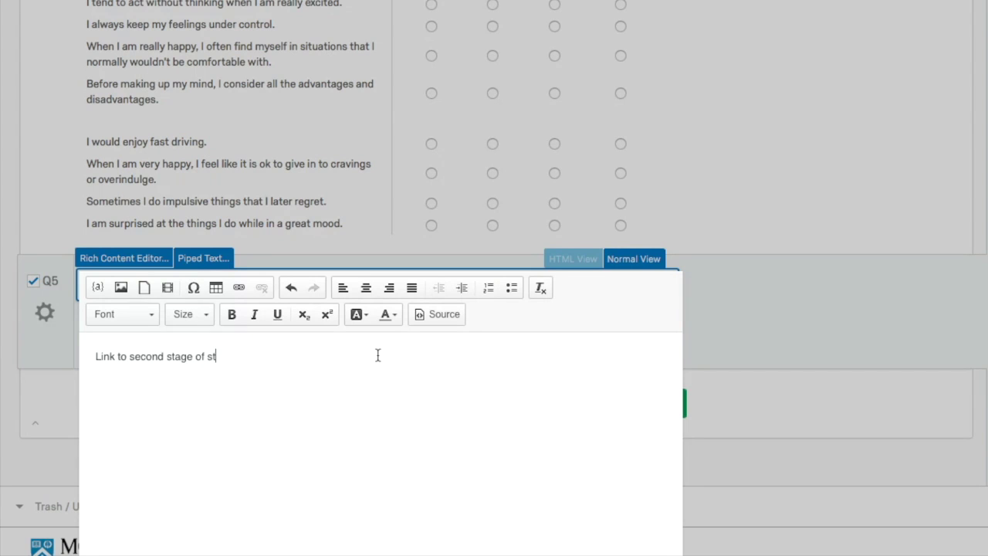
pyautogui.write('udy')
pyautogui.moveTo(95, 358); pyautogui.dragTo(351, 359)
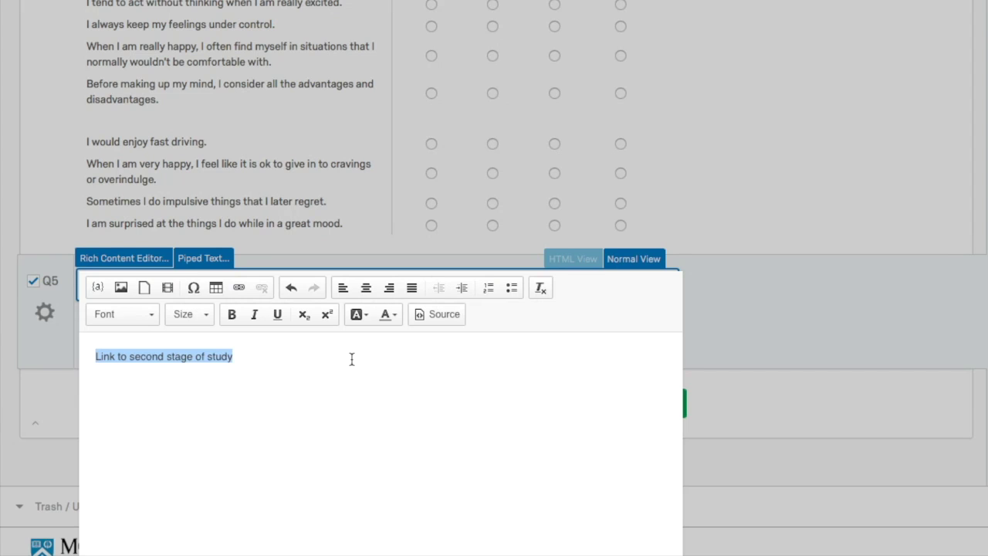
pyautogui.write('http://research.millisecond.com/shand/impulsivitybattery.web')
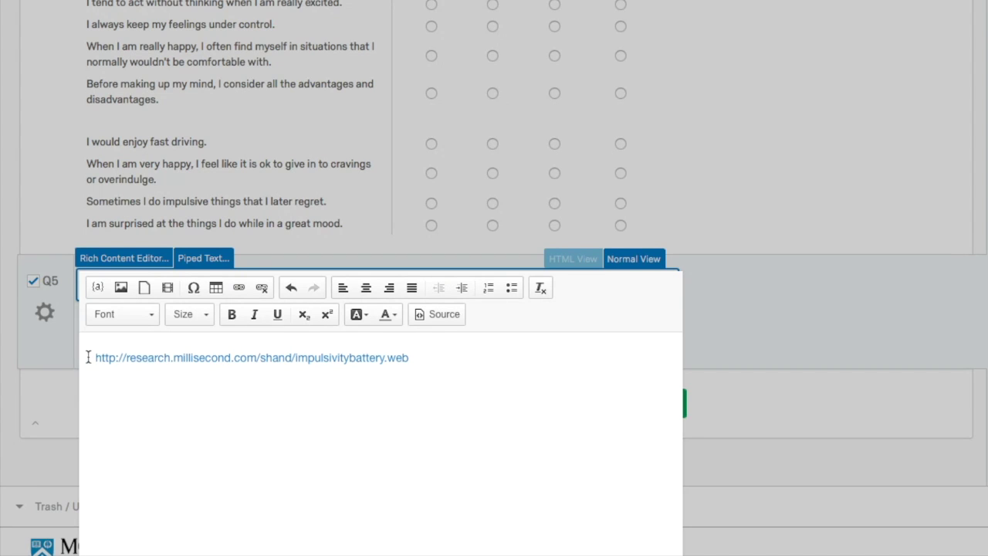
pyautogui.moveTo(93, 356); pyautogui.dragTo(466, 356)
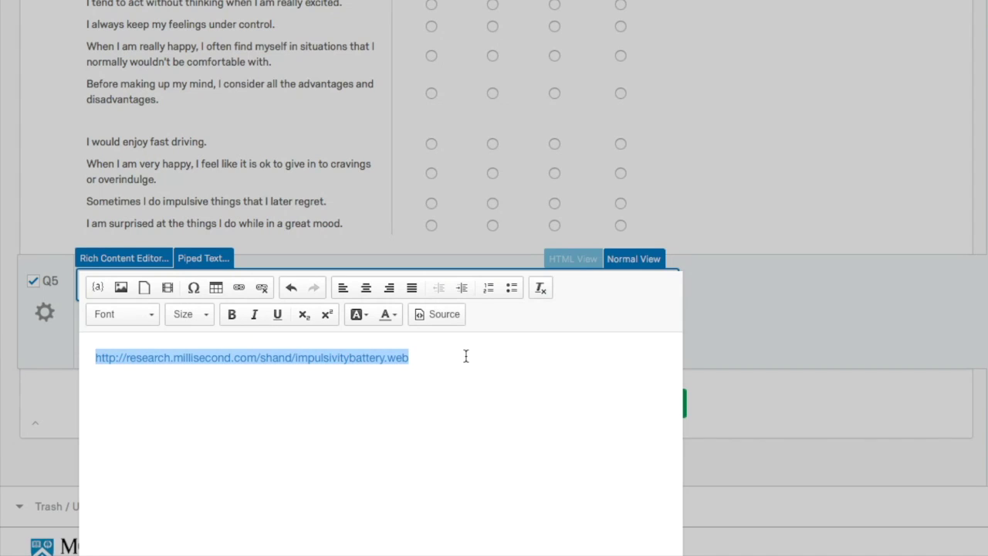
pyautogui.click(239, 288)
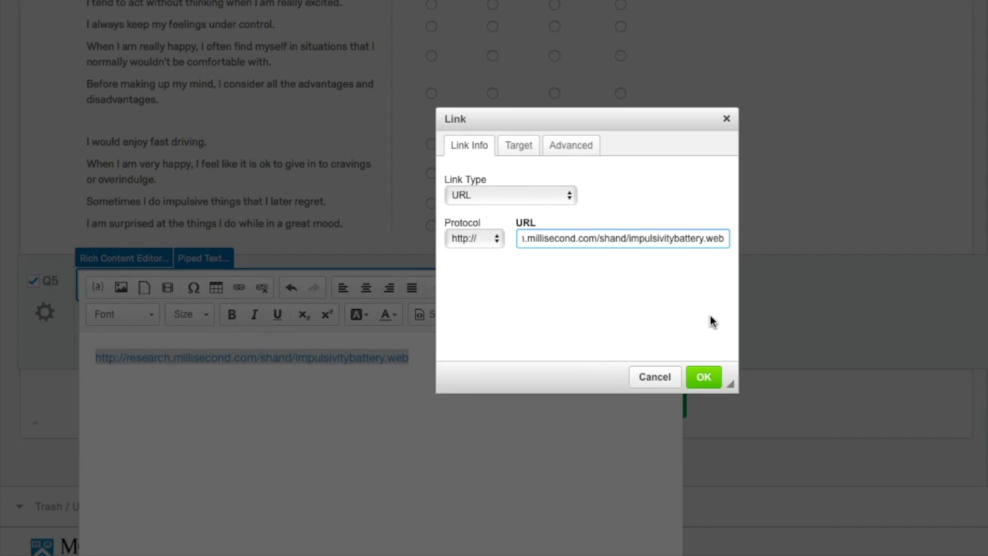
pyautogui.click(703, 378)
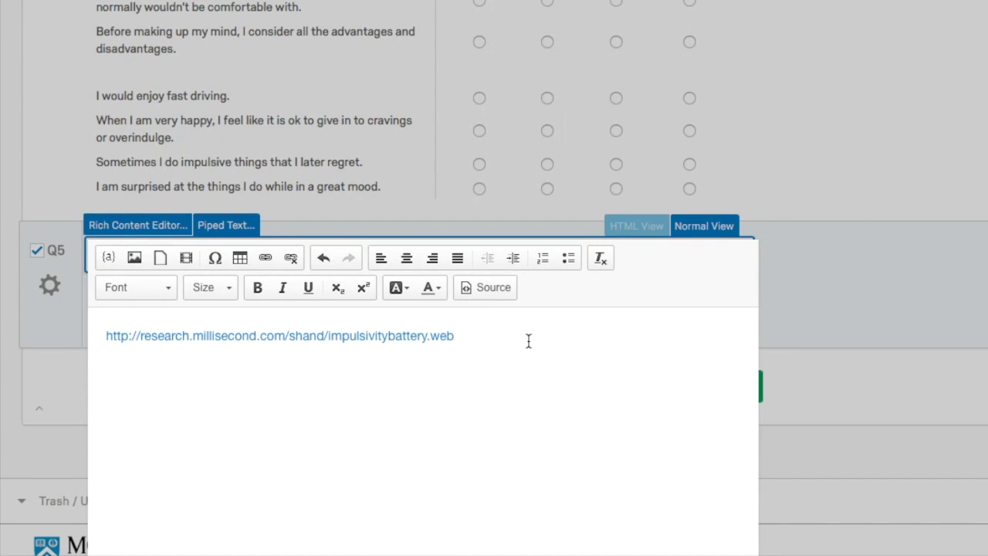
pyautogui.click(915, 284)
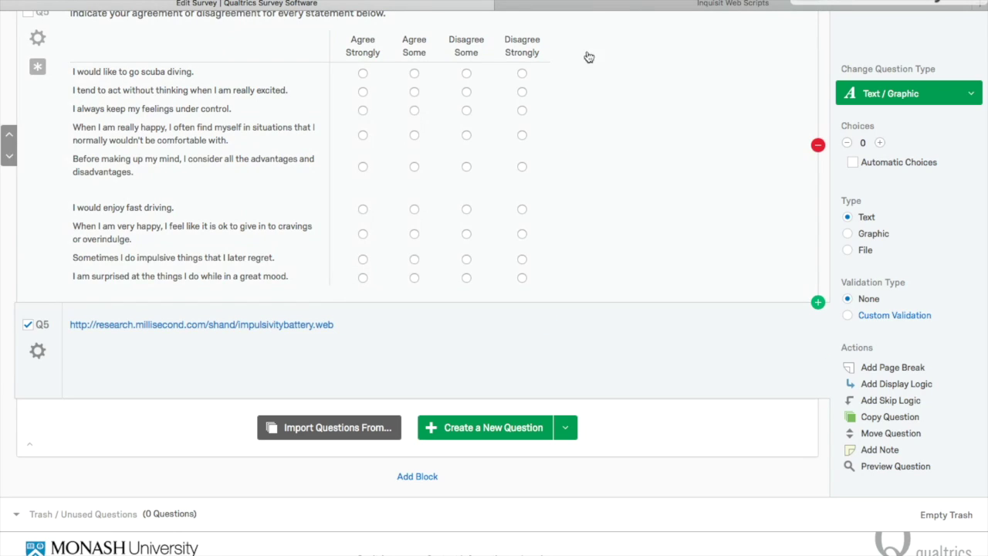
# Switch to the Inquisit Web Scripts page, select the impulsivitybattery script's start page URL, and return to the Qualtrics survey
pyautogui.click(639, 9)
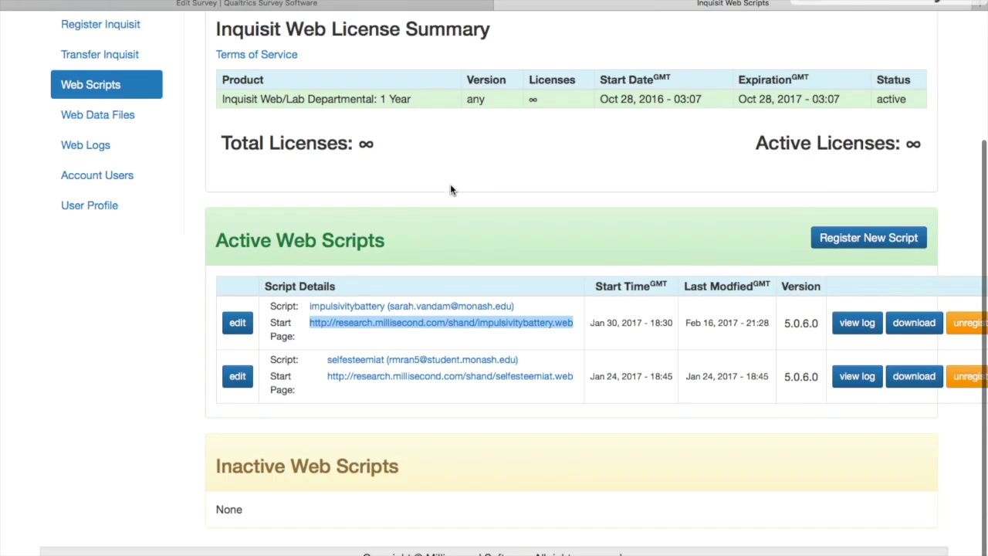
pyautogui.scroll(5, 450, 184)
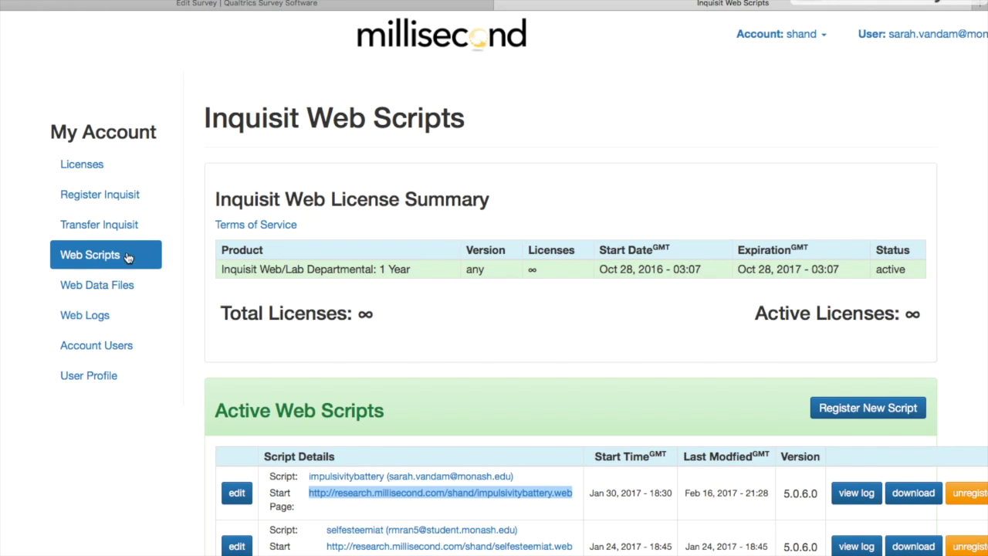
pyautogui.scroll(-4, 352, 280)
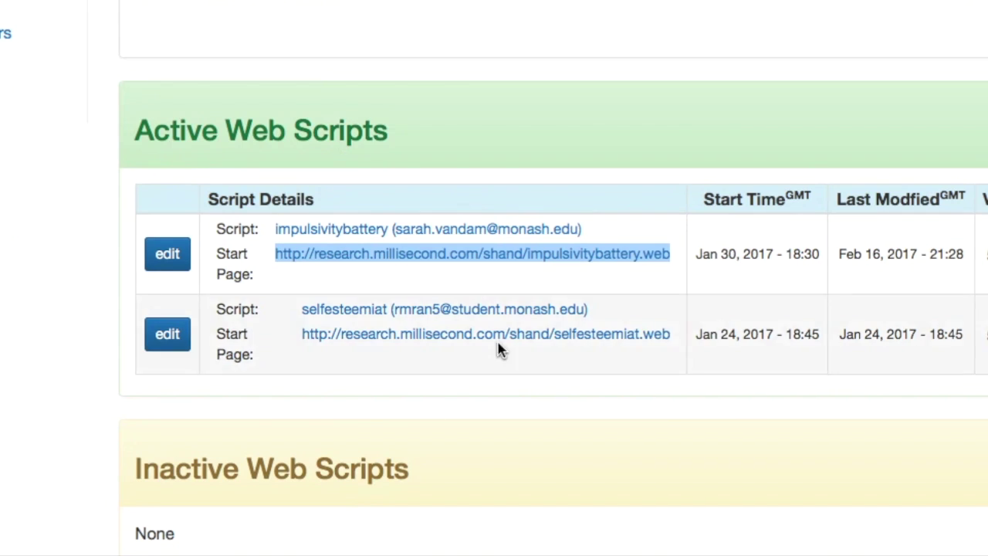
pyautogui.click(1, 213)
pyautogui.moveTo(270, 258); pyautogui.dragTo(677, 247)
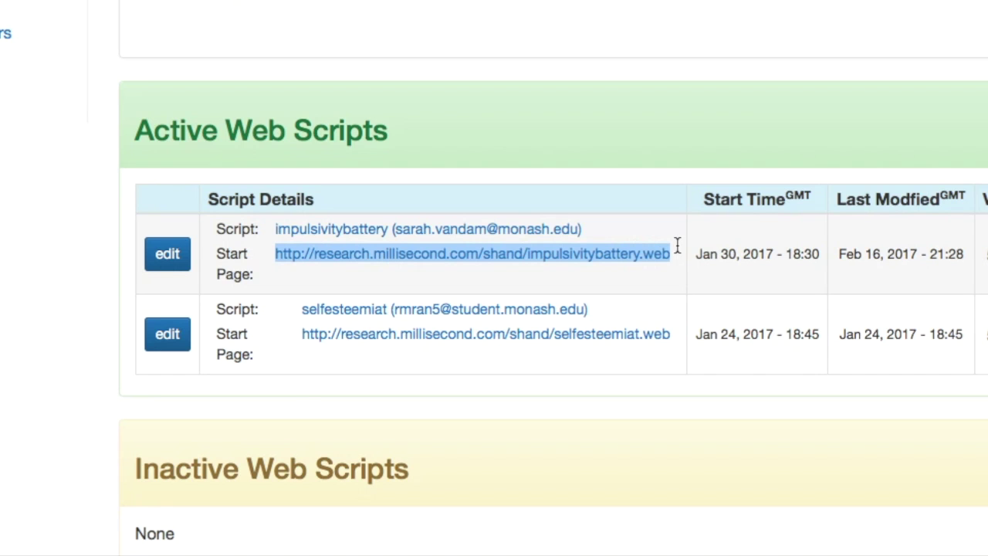
pyautogui.hotkey('ctrl', 'shift', 'Tab')
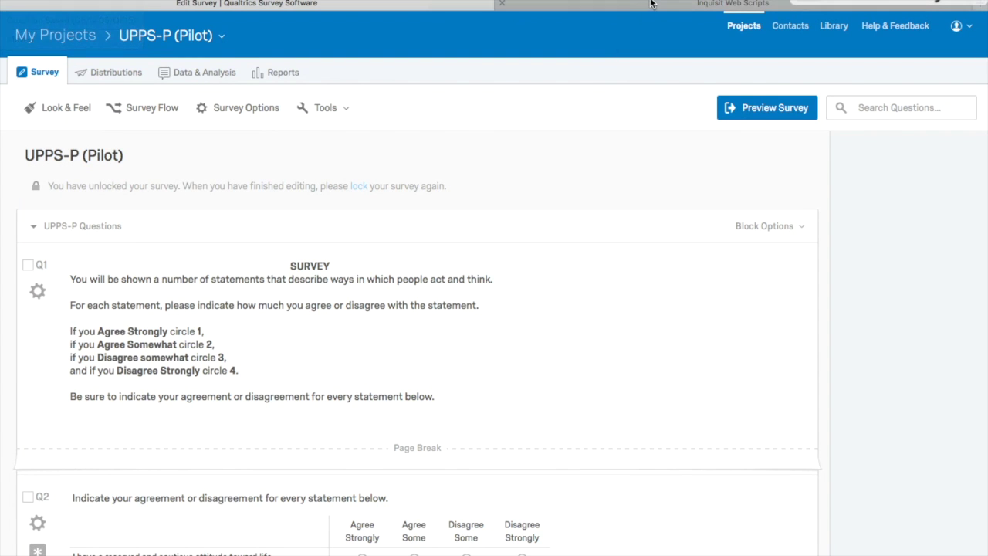
# Switch back to Inquisit Web Scripts and edit the impulsivitybattery registration, going to its Finish Page settings
pyautogui.click(650, 6)
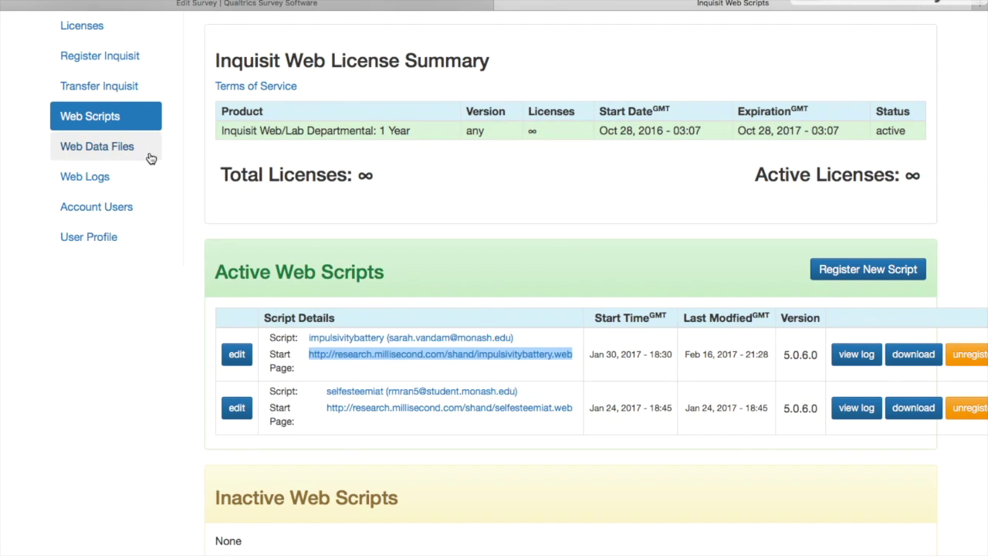
pyautogui.scroll(1, 151, 158)
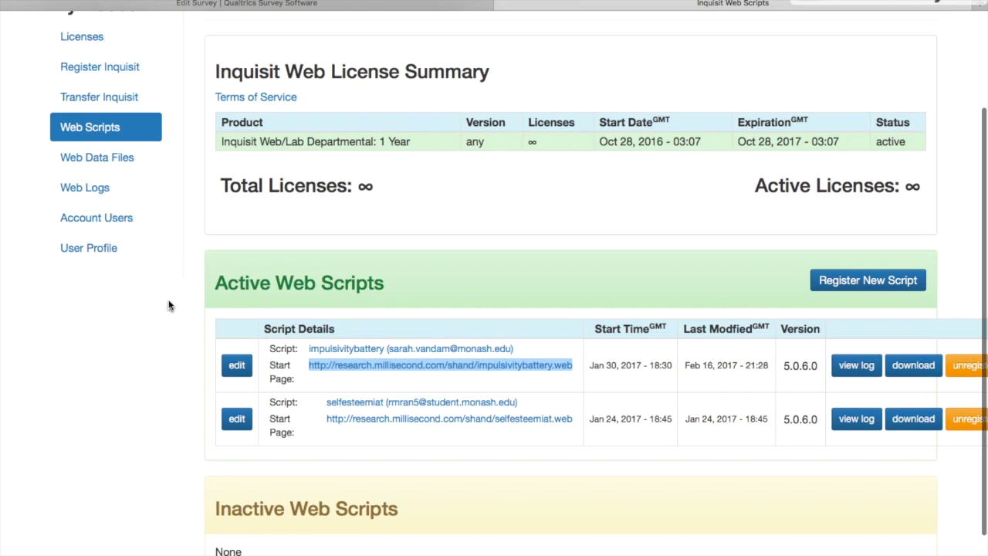
pyautogui.scroll(-2, 139, 367)
pyautogui.scroll(-2, 139, 368)
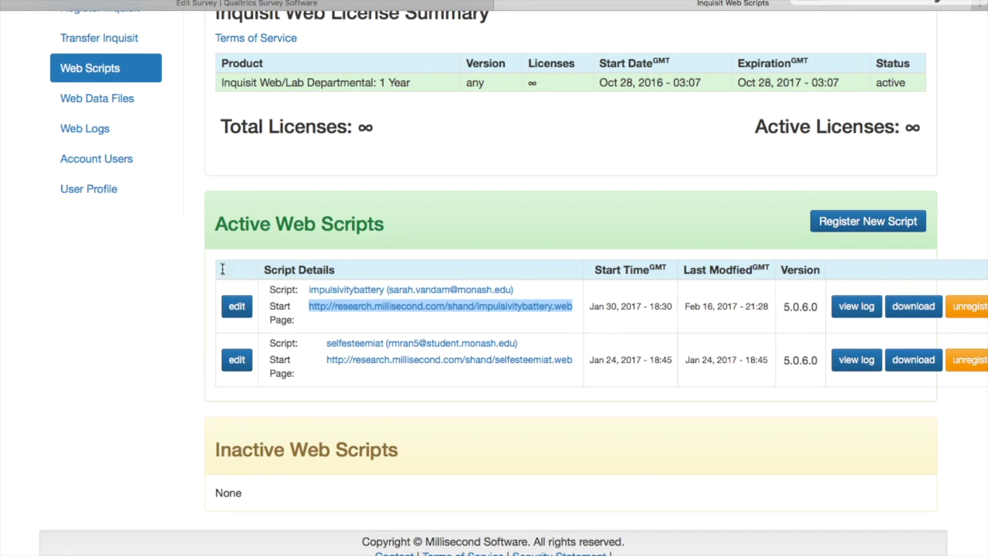
pyautogui.click(237, 312)
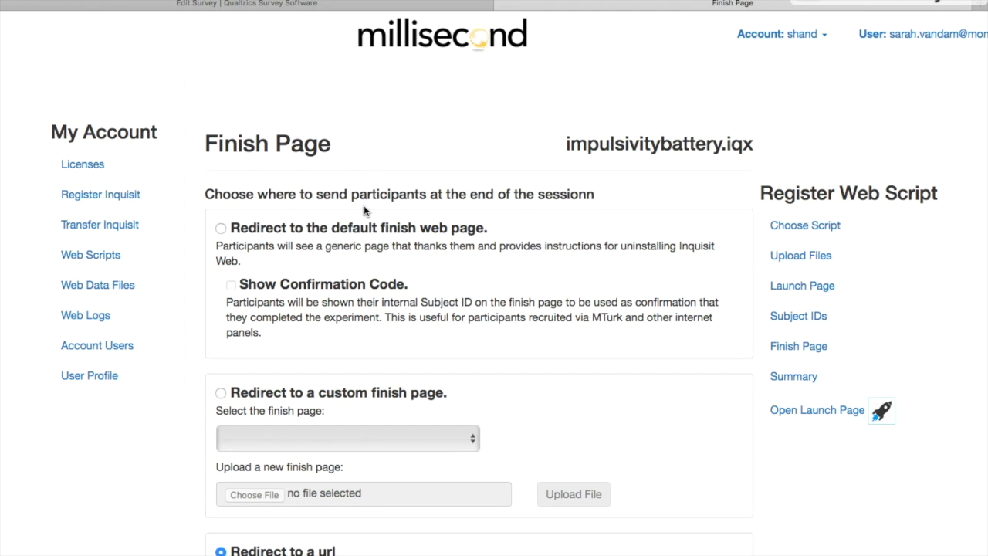
# Examine the finish options for impulsivitybattery.iqx, highlighting the address under Redirect to a url
pyautogui.scroll(-2, 365, 202)
pyautogui.scroll(-2, 366, 203)
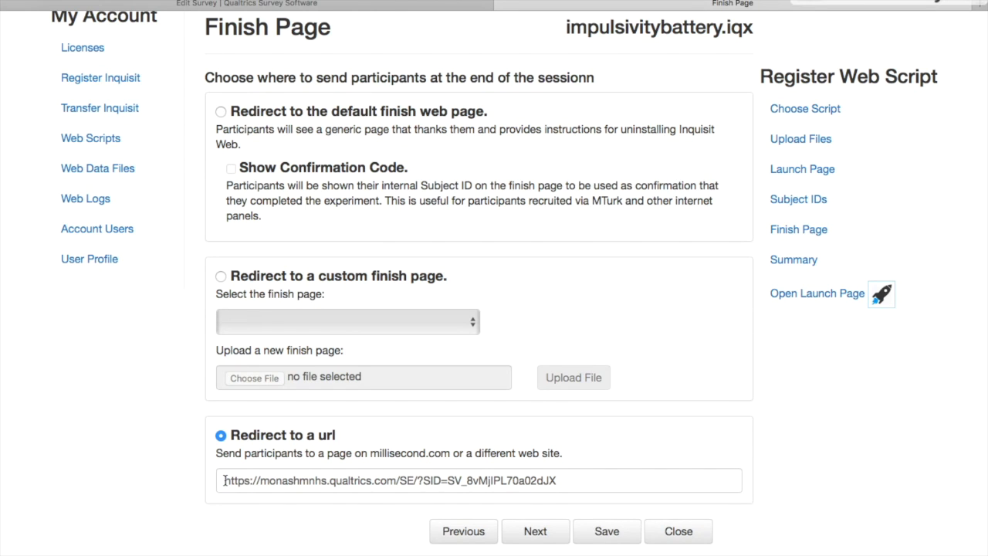
pyautogui.moveTo(224, 481); pyautogui.dragTo(532, 502)
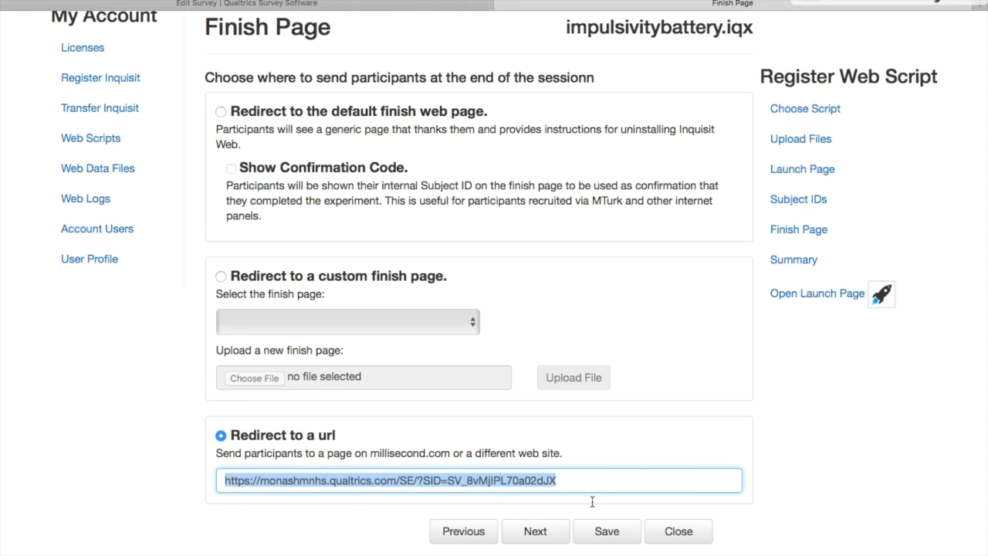
pyautogui.click(660, 433)
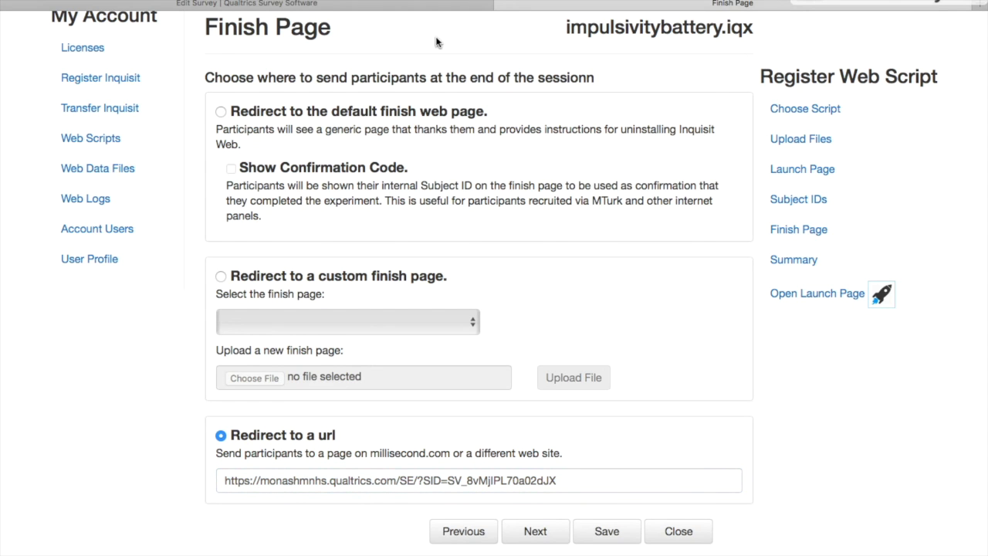
pyautogui.click(432, 5)
pyautogui.click(456, 348)
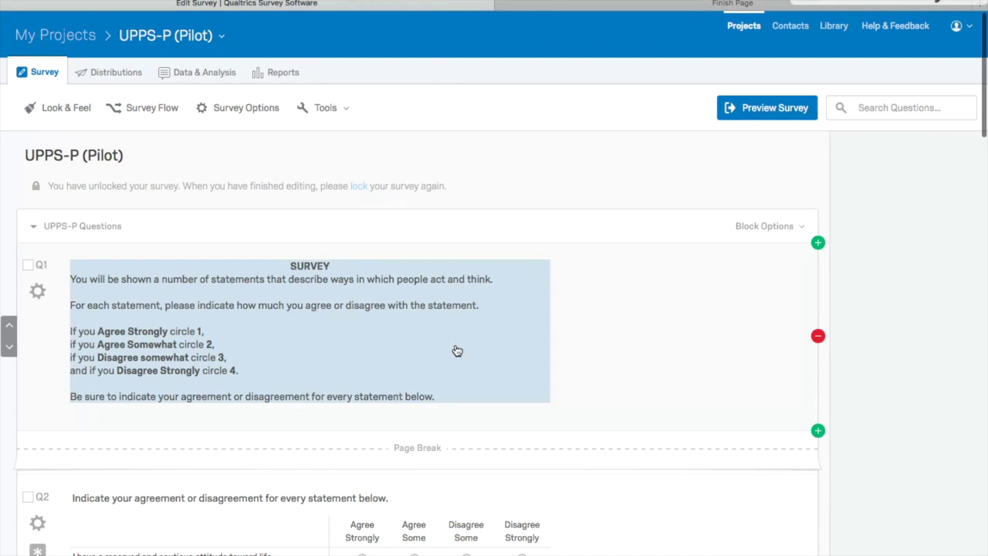
pyautogui.click(711, 5)
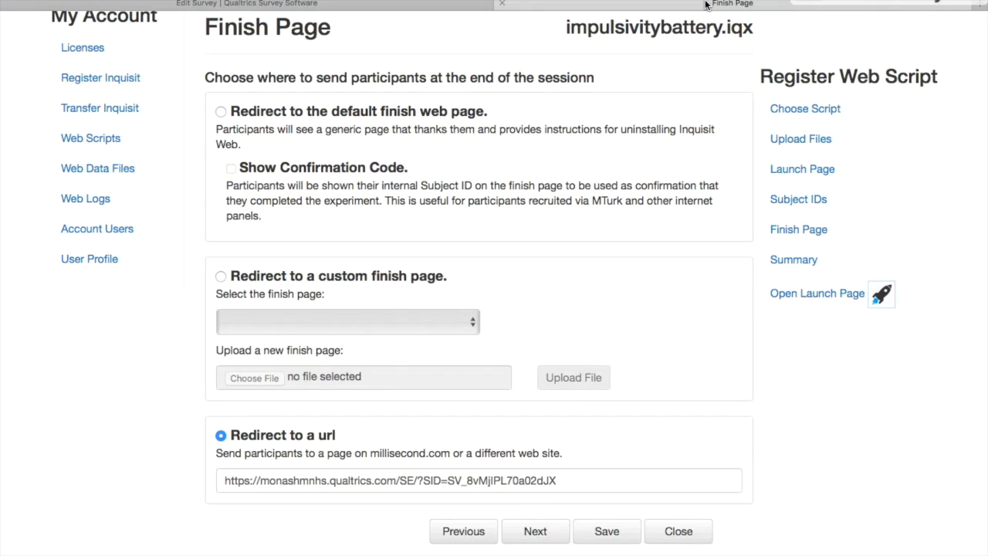
# Return to the UPPS-P (Pilot) survey in Qualtrics, display its anonymous survey link and select the URL
pyautogui.click(357, 5)
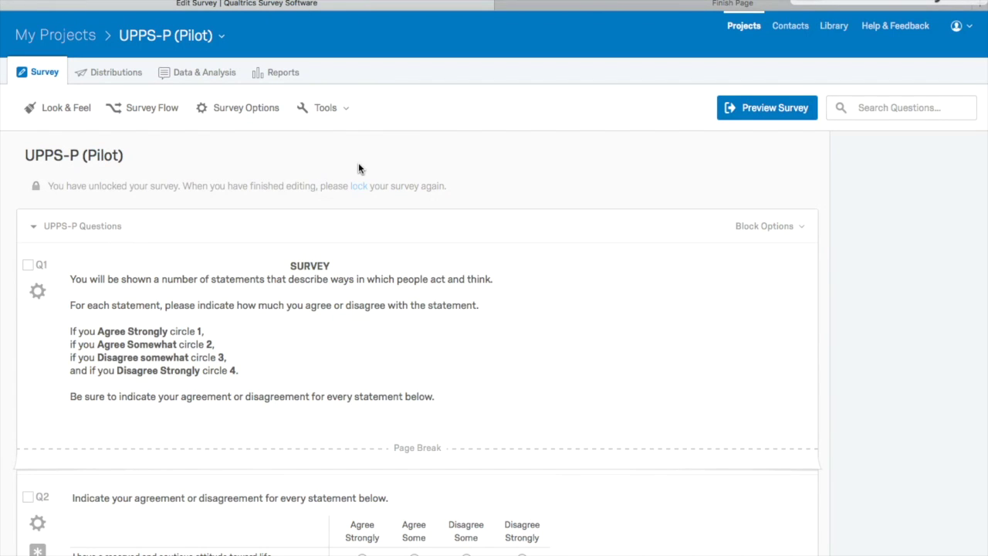
pyautogui.click(126, 77)
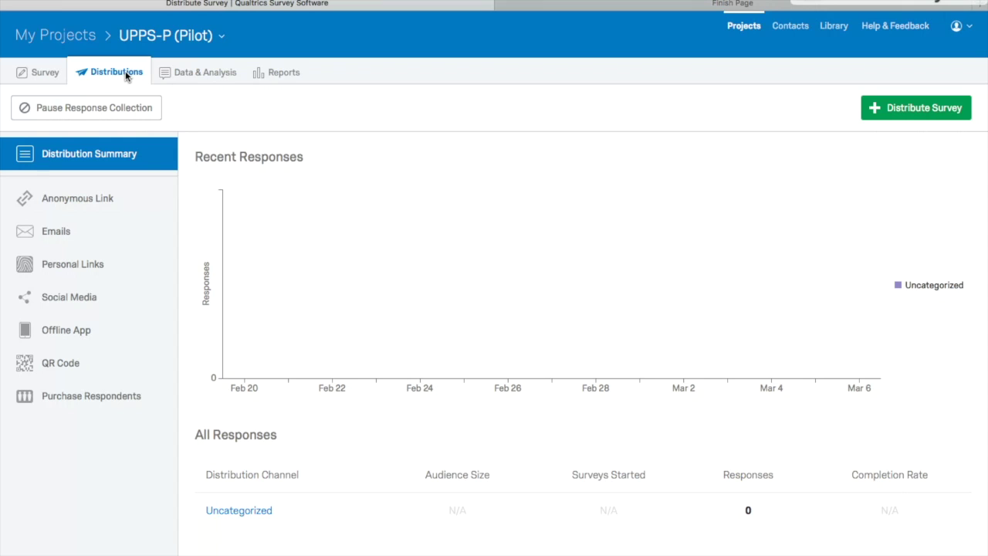
pyautogui.click(86, 199)
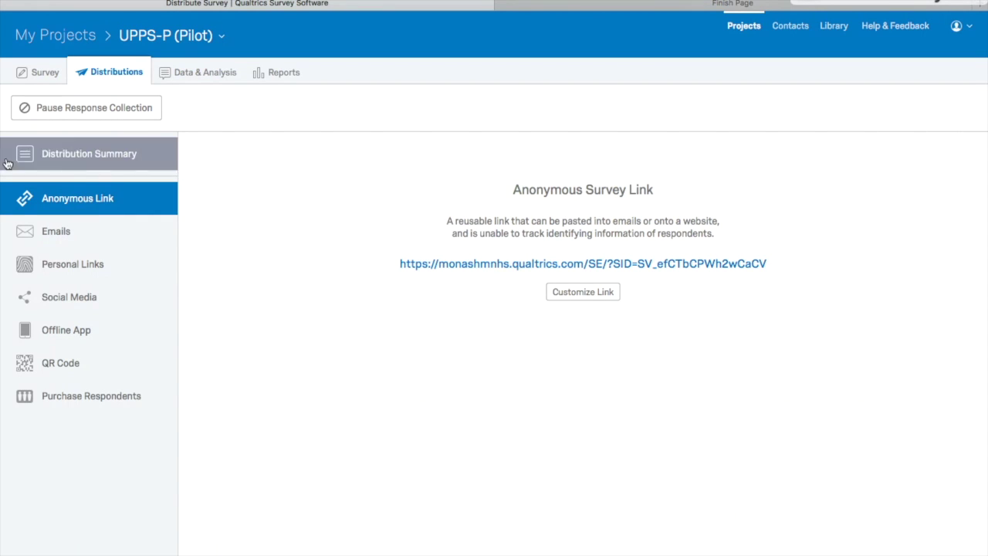
pyautogui.moveTo(401, 267); pyautogui.dragTo(779, 271)
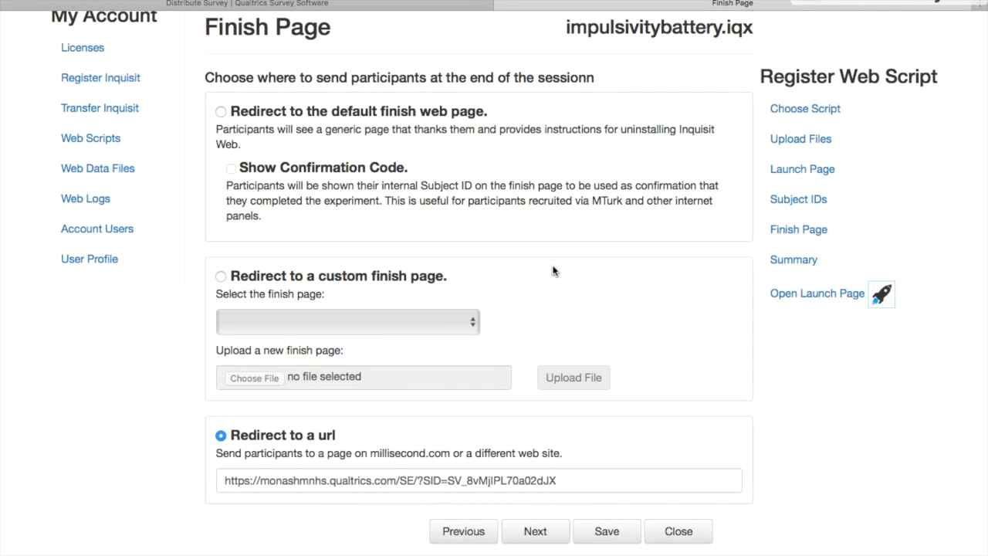
# Return to the Inquisit Finish Page and review the redirect URL field where the follow-up survey's link is entered
pyautogui.click(342, 480)
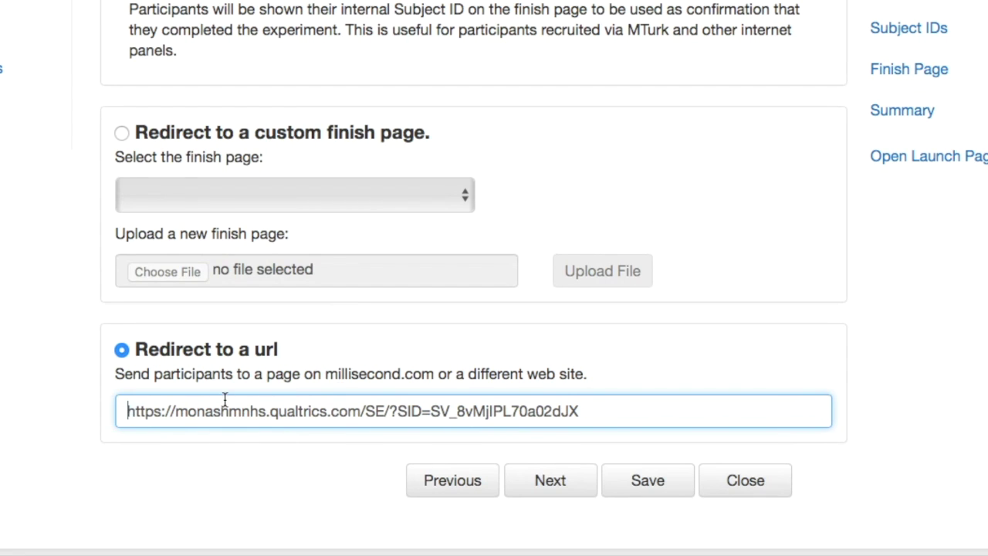
pyautogui.tripleClick(615, 414)
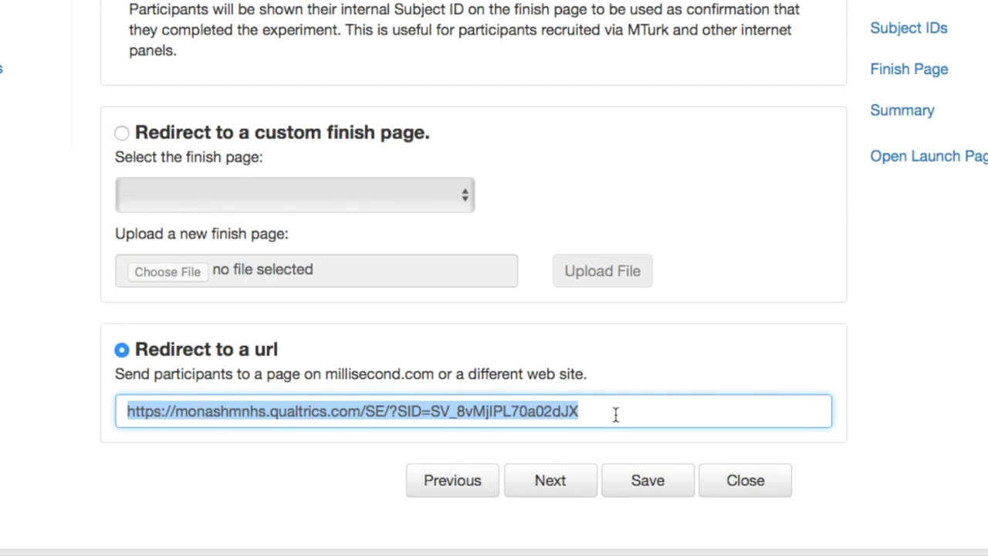
pyautogui.click(385, 334)
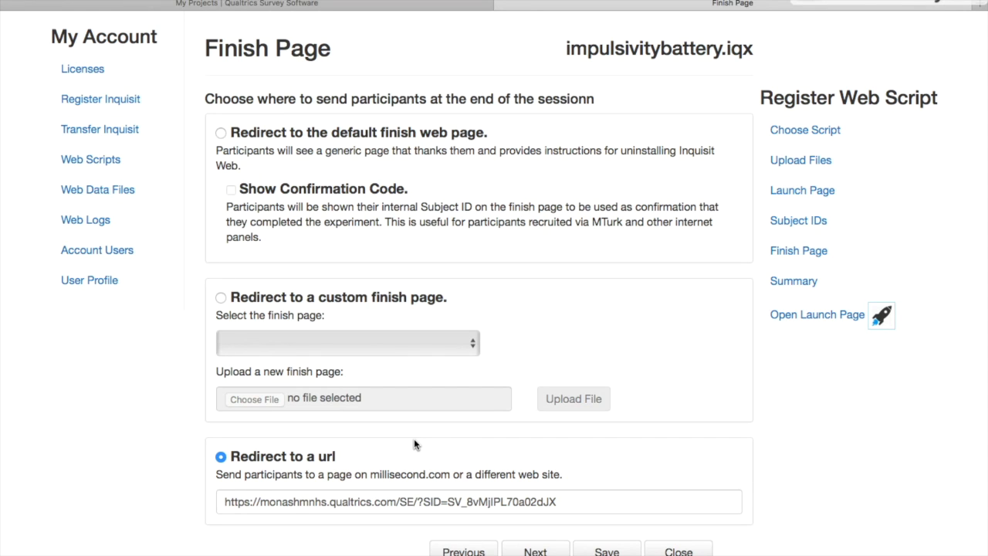
pyautogui.moveTo(224, 502); pyautogui.dragTo(619, 510)
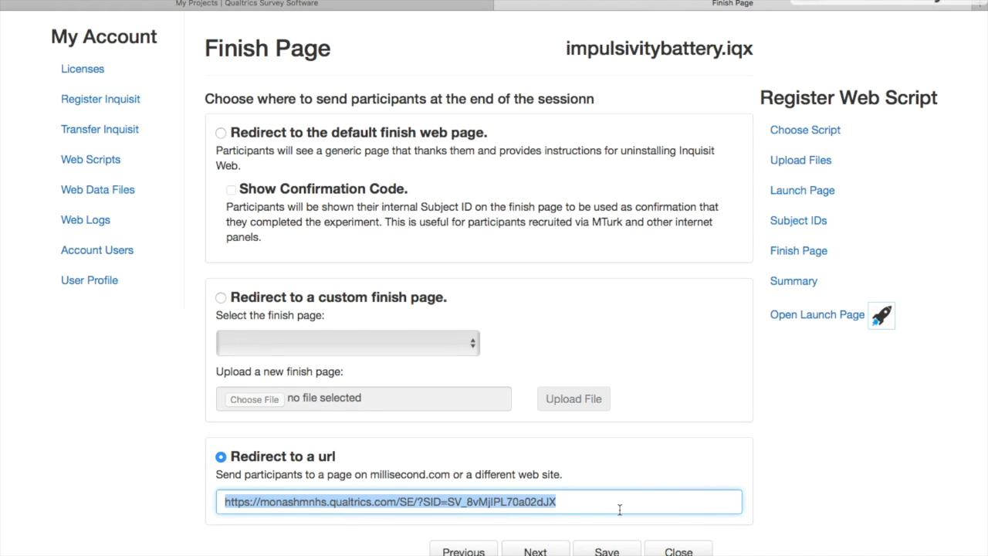
pyautogui.click(652, 486)
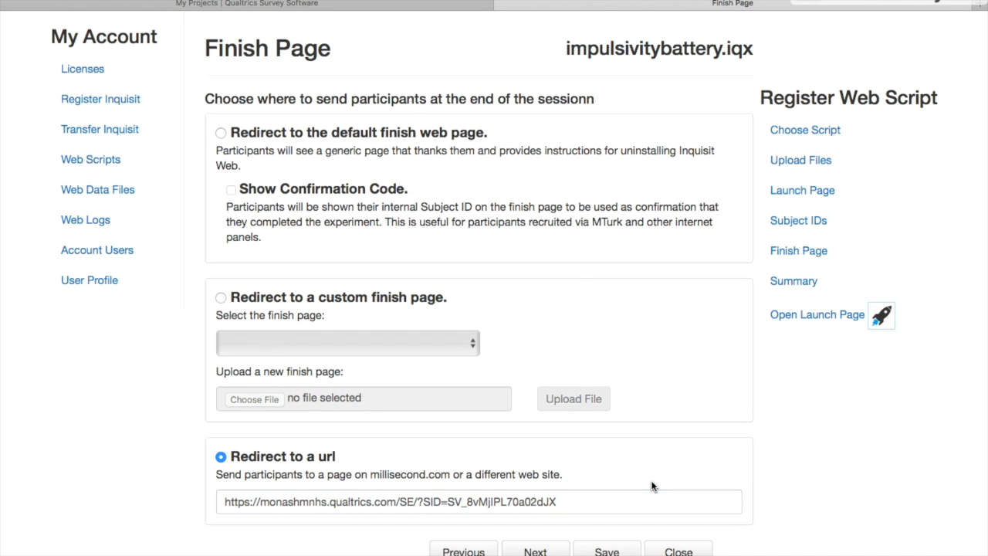